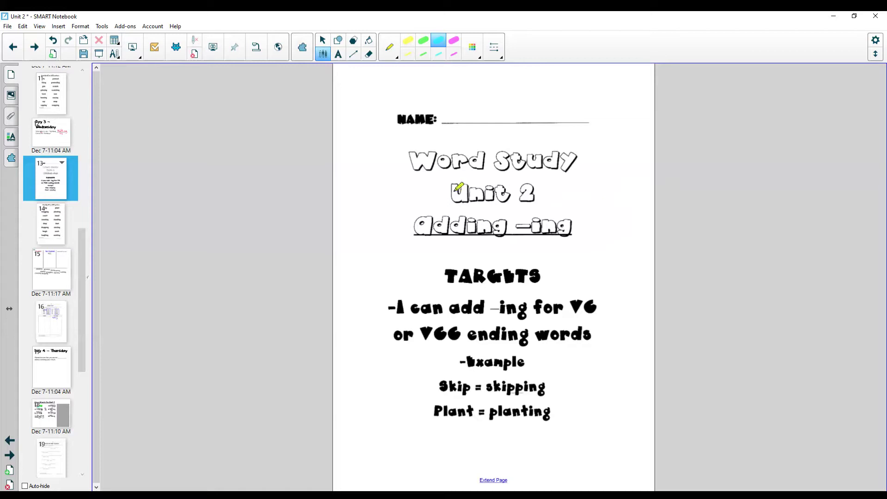
Step: Highlight Unit 2, VC and VCC in cyan, then go to the Identify VC or VCC pattern page
{"action": "mouse_move", "coordinate": [458, 187]}
{"action": "left_mouse_down"}
{"action": "mouse_move", "coordinate": [536, 202]}
{"action": "mouse_move", "coordinate": [578, 223]}
{"action": "left_mouse_up"}
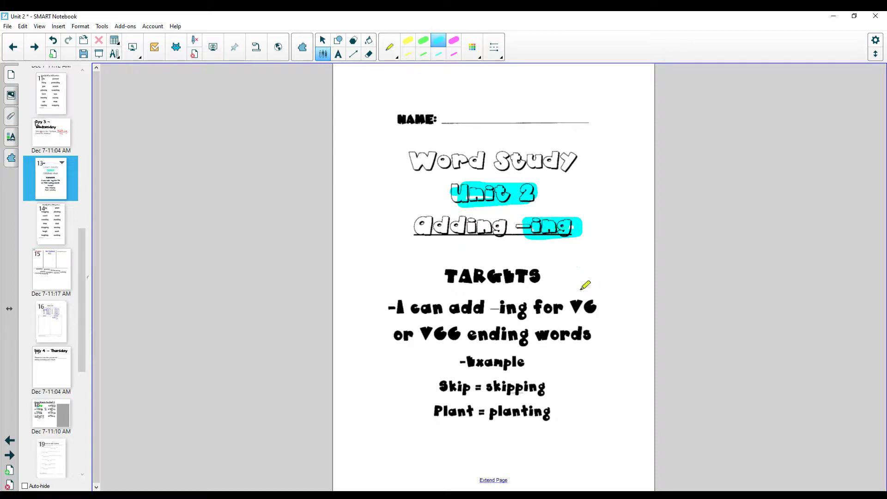
{"action": "left_click_drag", "start_coordinate": [574, 305], "coordinate": [594, 303]}
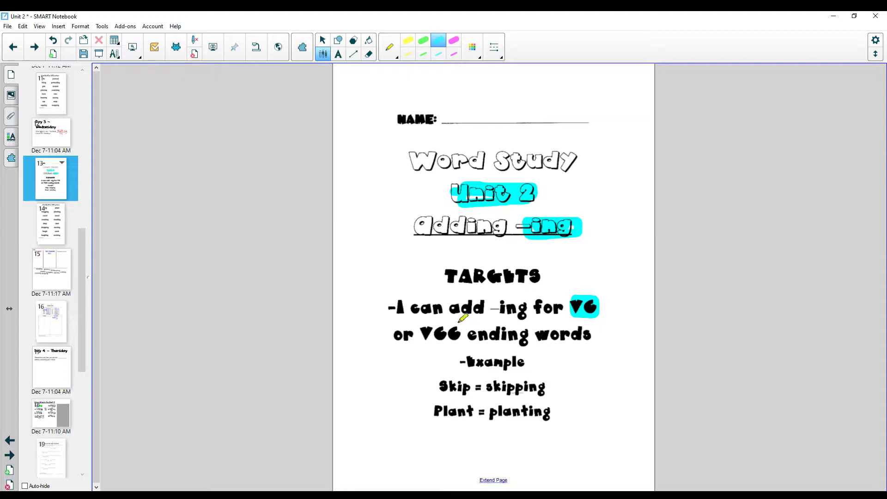
{"action": "mouse_move", "coordinate": [420, 329]}
{"action": "left_mouse_down"}
{"action": "mouse_move", "coordinate": [460, 331]}
{"action": "mouse_move", "coordinate": [428, 331]}
{"action": "left_mouse_up"}
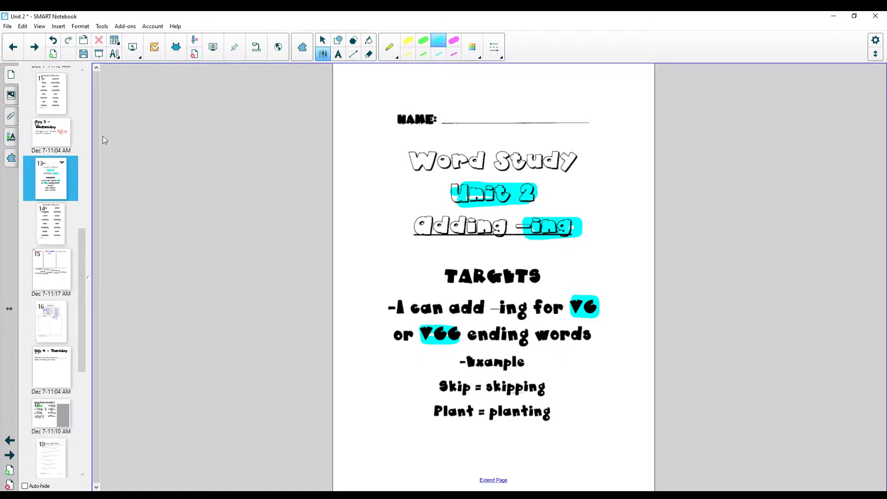
{"action": "left_click", "coordinate": [54, 219]}
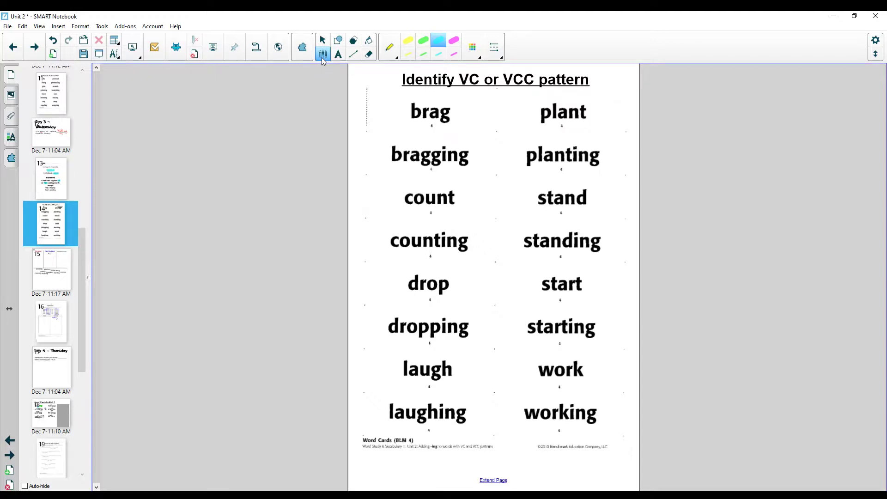
Step: With the red pen, circle the brag, count, drop and laugh word pairs
{"action": "left_click", "coordinate": [390, 52]}
{"action": "left_click", "coordinate": [340, 78]}
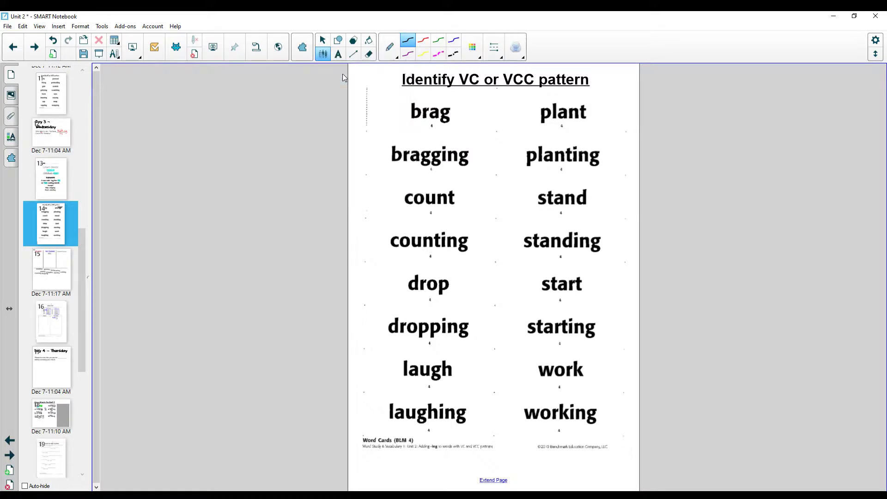
{"action": "left_click", "coordinate": [423, 41]}
{"action": "mouse_move", "coordinate": [419, 90]}
{"action": "left_mouse_down"}
{"action": "mouse_move", "coordinate": [481, 167]}
{"action": "mouse_move", "coordinate": [416, 95]}
{"action": "left_mouse_up"}
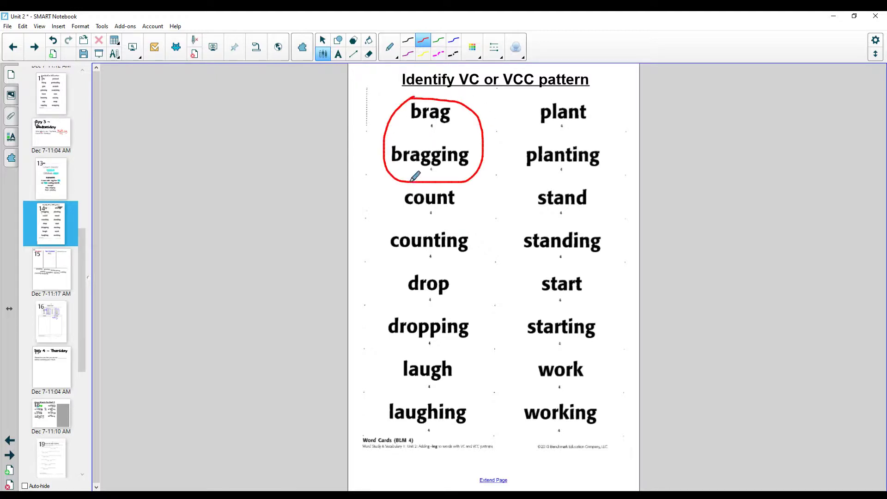
{"action": "mouse_move", "coordinate": [416, 182]}
{"action": "left_mouse_down"}
{"action": "mouse_move", "coordinate": [465, 258]}
{"action": "mouse_move", "coordinate": [477, 182]}
{"action": "left_mouse_up"}
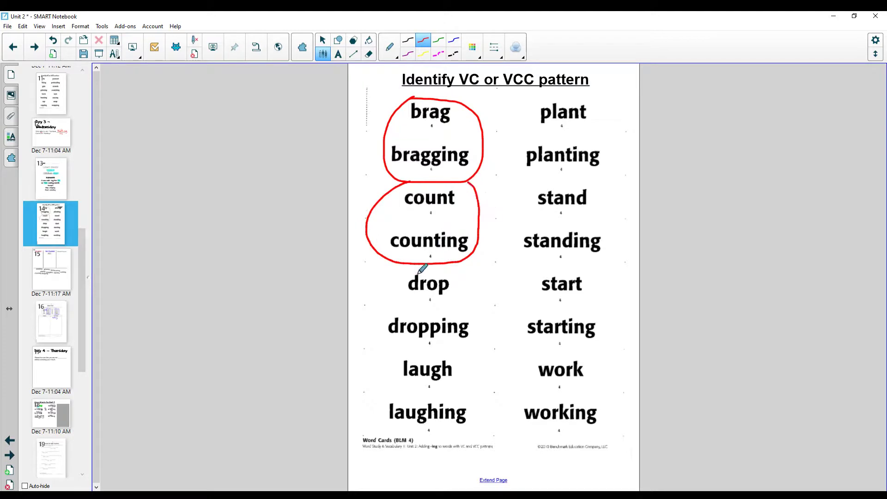
{"action": "mouse_move", "coordinate": [418, 274]}
{"action": "left_mouse_down"}
{"action": "mouse_move", "coordinate": [381, 335]}
{"action": "mouse_move", "coordinate": [416, 272]}
{"action": "left_mouse_up"}
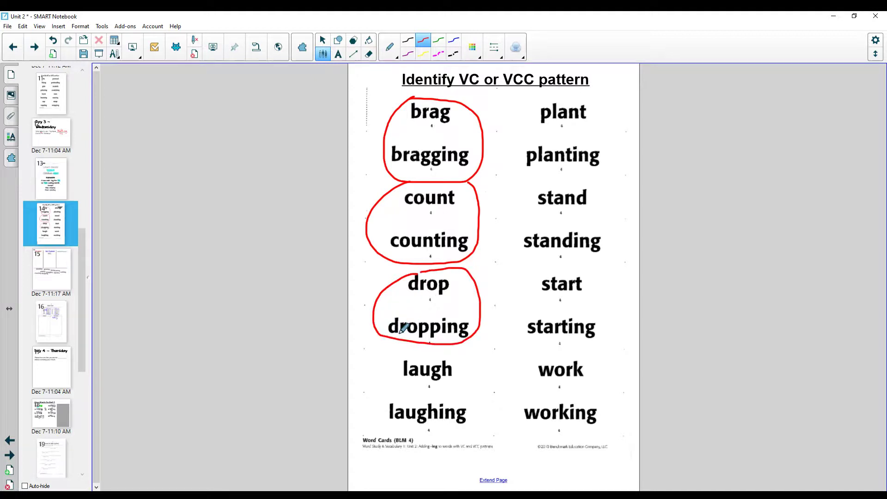
{"action": "mouse_move", "coordinate": [417, 356]}
{"action": "left_mouse_down"}
{"action": "mouse_move", "coordinate": [473, 436]}
{"action": "mouse_move", "coordinate": [475, 357]}
{"action": "mouse_move", "coordinate": [417, 355]}
{"action": "left_mouse_up"}
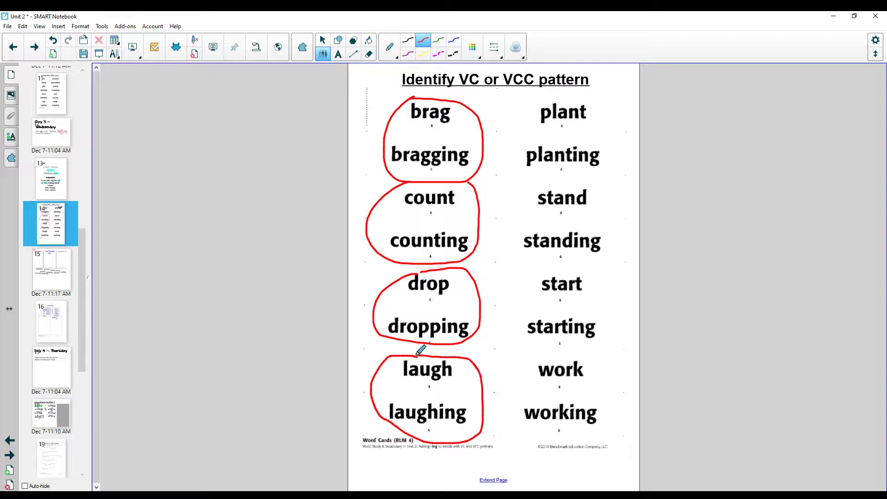
Step: Circle the plant, stand, start and work word pairs in red
{"action": "mouse_move", "coordinate": [558, 99]}
{"action": "left_mouse_down"}
{"action": "mouse_move", "coordinate": [537, 110]}
{"action": "mouse_move", "coordinate": [520, 158]}
{"action": "mouse_move", "coordinate": [560, 173]}
{"action": "mouse_move", "coordinate": [616, 154]}
{"action": "mouse_move", "coordinate": [608, 109]}
{"action": "mouse_move", "coordinate": [562, 94]}
{"action": "left_mouse_up"}
{"action": "mouse_move", "coordinate": [547, 179]}
{"action": "left_mouse_down"}
{"action": "mouse_move", "coordinate": [517, 242]}
{"action": "mouse_move", "coordinate": [575, 260]}
{"action": "mouse_move", "coordinate": [622, 212]}
{"action": "mouse_move", "coordinate": [586, 179]}
{"action": "left_mouse_up"}
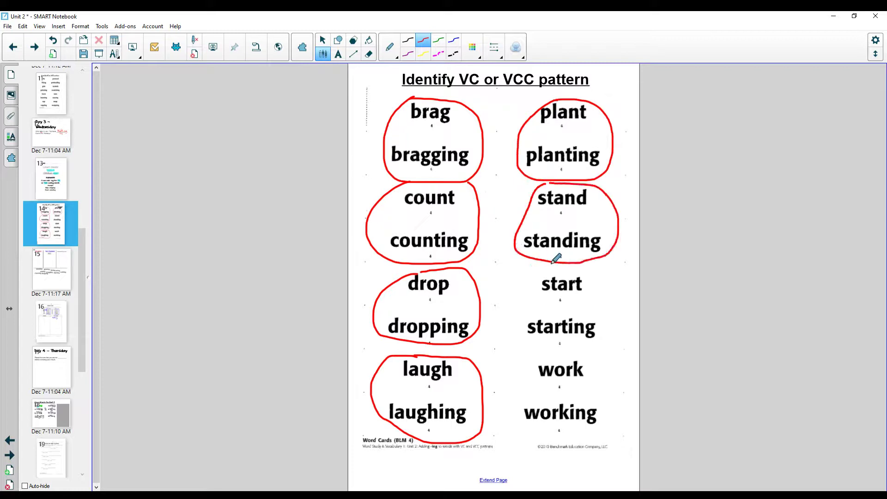
{"action": "mouse_move", "coordinate": [545, 268]}
{"action": "left_mouse_down"}
{"action": "mouse_move", "coordinate": [531, 336]}
{"action": "mouse_move", "coordinate": [594, 340]}
{"action": "mouse_move", "coordinate": [604, 264]}
{"action": "mouse_move", "coordinate": [539, 259]}
{"action": "left_mouse_up"}
{"action": "mouse_move", "coordinate": [547, 350]}
{"action": "left_mouse_down"}
{"action": "mouse_move", "coordinate": [529, 366]}
{"action": "mouse_move", "coordinate": [521, 420]}
{"action": "mouse_move", "coordinate": [608, 425]}
{"action": "mouse_move", "coordinate": [618, 371]}
{"action": "mouse_move", "coordinate": [588, 347]}
{"action": "left_mouse_up"}
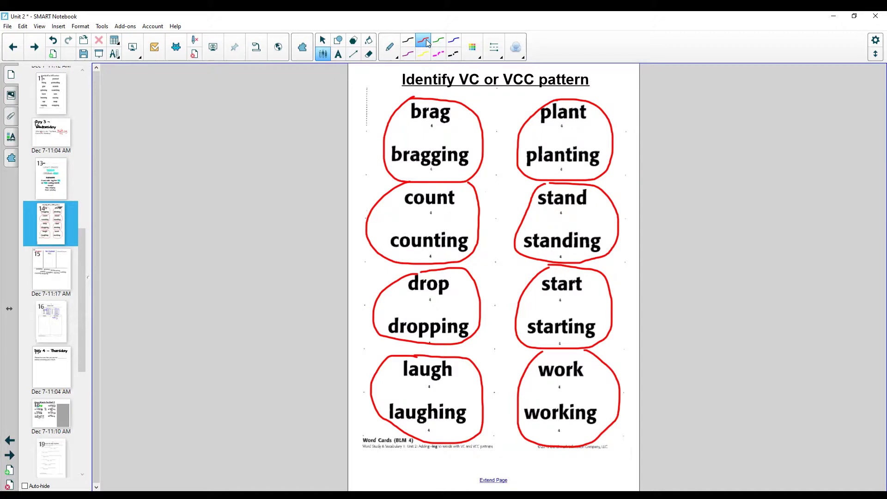
Step: With the highlighter, mark 'Identify VC' in the title pink
{"action": "left_click", "coordinate": [394, 54]}
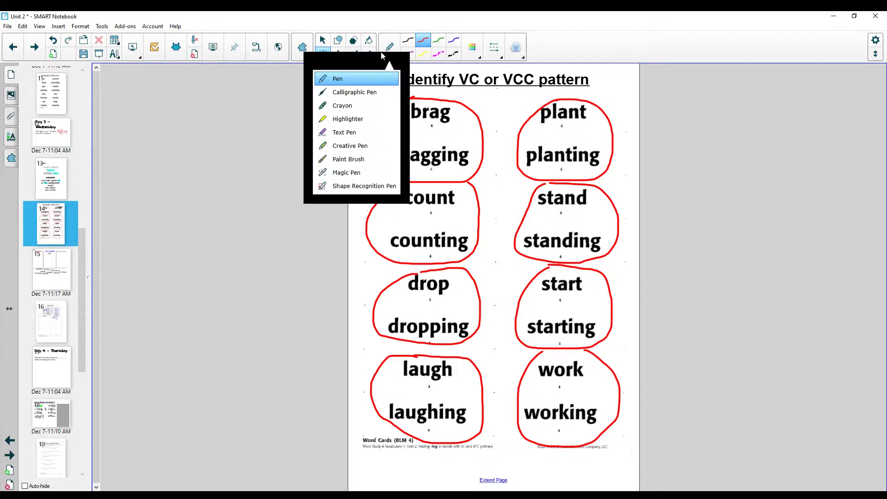
{"action": "left_click", "coordinate": [333, 122]}
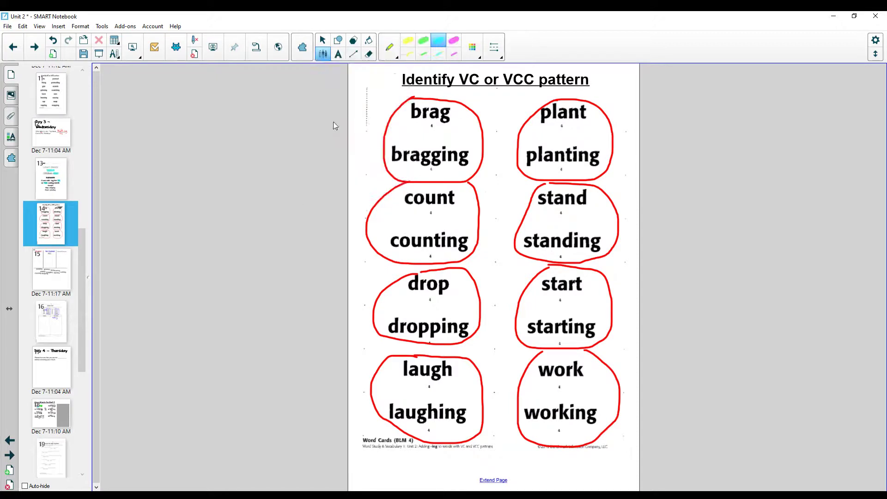
{"action": "left_click", "coordinate": [454, 43]}
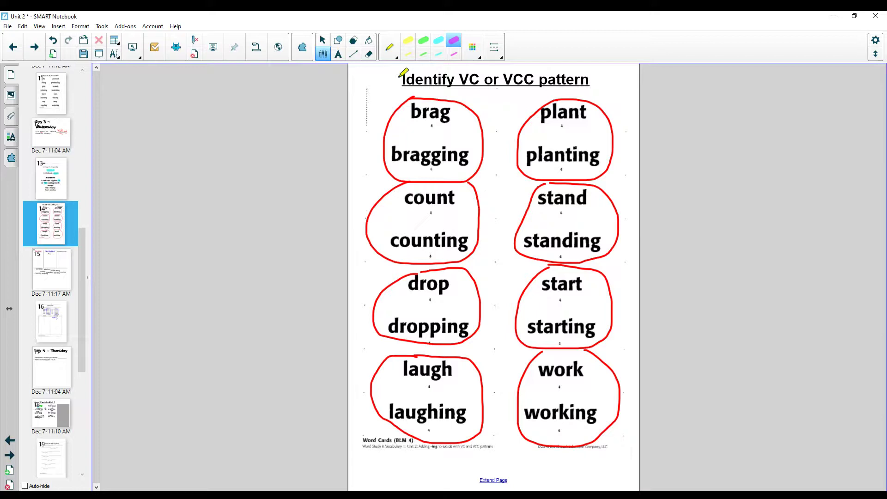
{"action": "mouse_move", "coordinate": [401, 73]}
{"action": "left_mouse_down"}
{"action": "mouse_move", "coordinate": [457, 80]}
{"action": "mouse_move", "coordinate": [408, 72]}
{"action": "left_mouse_up"}
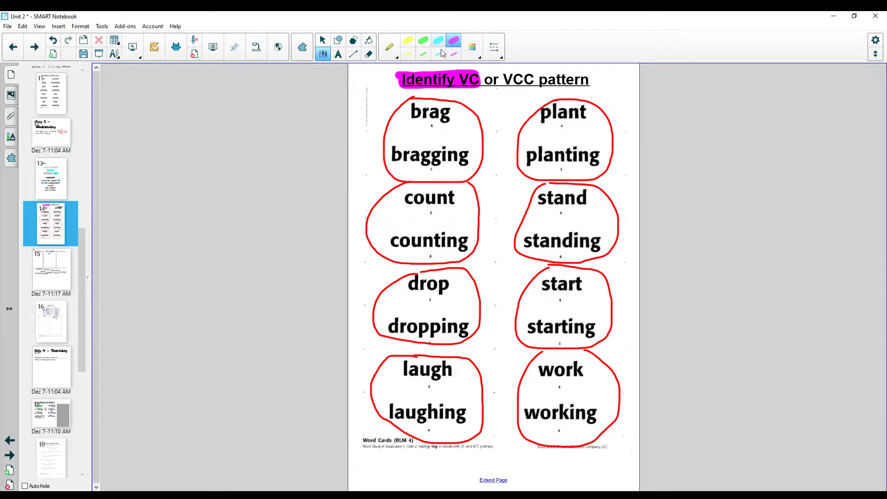
Step: Highlight 'VCC pattern' in the title green
{"action": "left_click", "coordinate": [423, 40]}
{"action": "left_click_drag", "start_coordinate": [505, 77], "coordinate": [587, 73]}
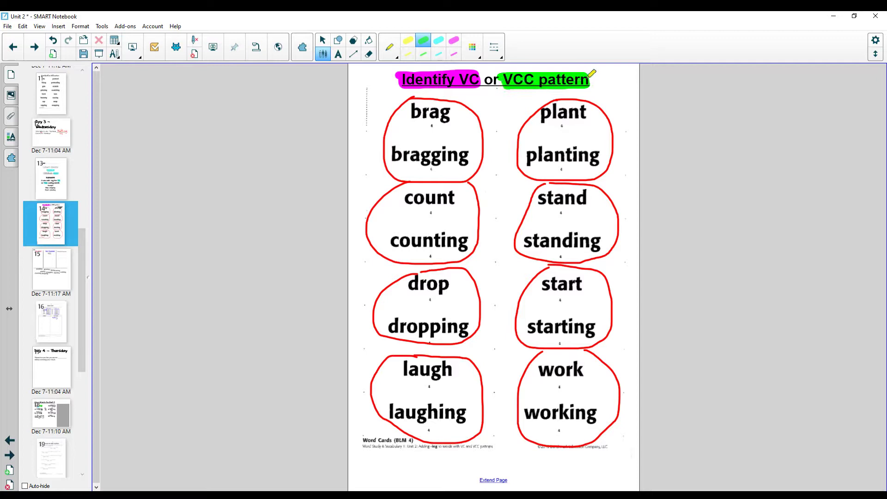
{"action": "left_click_drag", "start_coordinate": [509, 80], "coordinate": [501, 77]}
Step: Mark the ending of brag, then highlight brag and bragging in pink
{"action": "left_click_drag", "start_coordinate": [446, 108], "coordinate": [436, 111]}
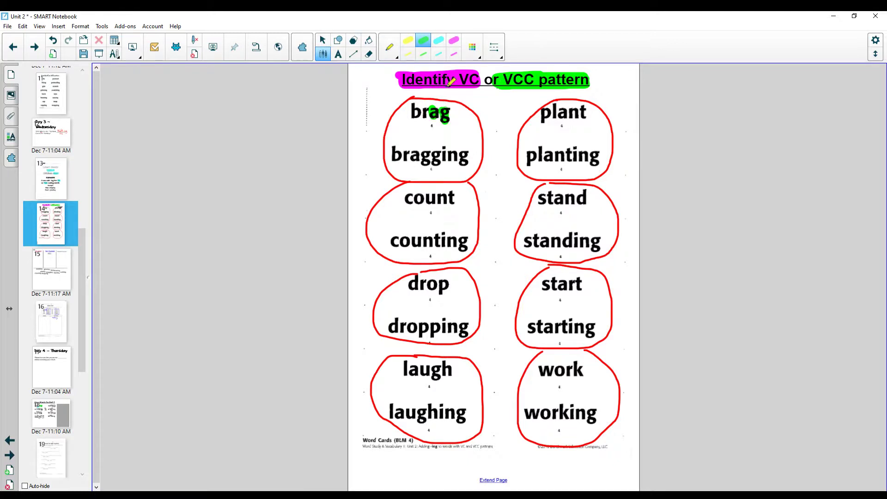
{"action": "left_click", "coordinate": [451, 44]}
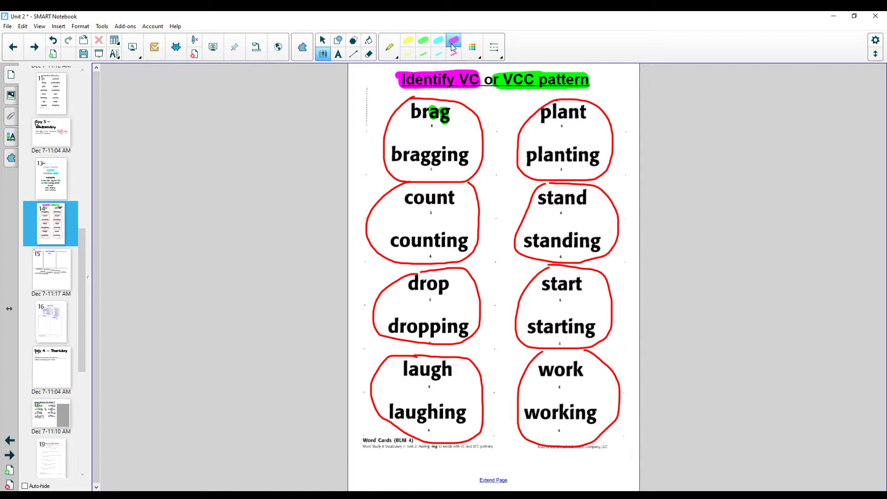
{"action": "mouse_move", "coordinate": [425, 109]}
{"action": "left_mouse_down"}
{"action": "mouse_move", "coordinate": [454, 118]}
{"action": "mouse_move", "coordinate": [475, 155]}
{"action": "mouse_move", "coordinate": [409, 159]}
{"action": "mouse_move", "coordinate": [393, 147]}
{"action": "mouse_move", "coordinate": [469, 151]}
{"action": "left_mouse_up"}
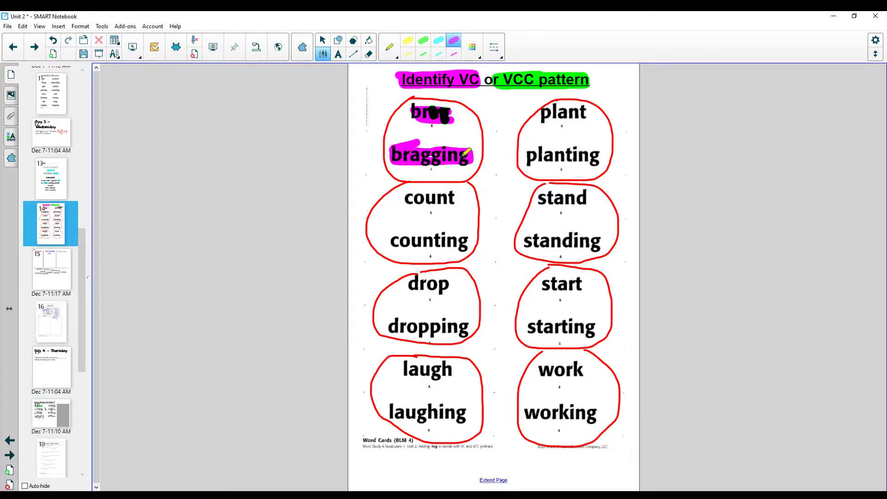
{"action": "left_click_drag", "start_coordinate": [414, 148], "coordinate": [465, 146]}
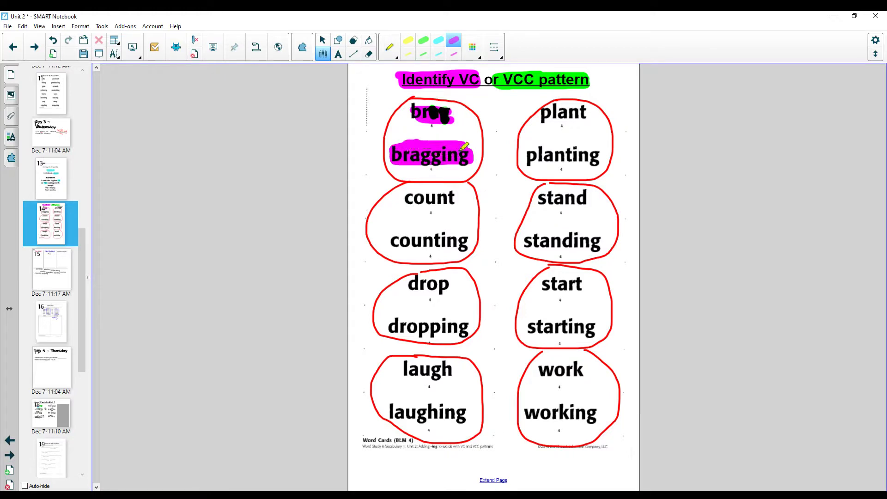
Step: Mark the nt of count yellow and highlight counting in green
{"action": "left_click", "coordinate": [409, 44]}
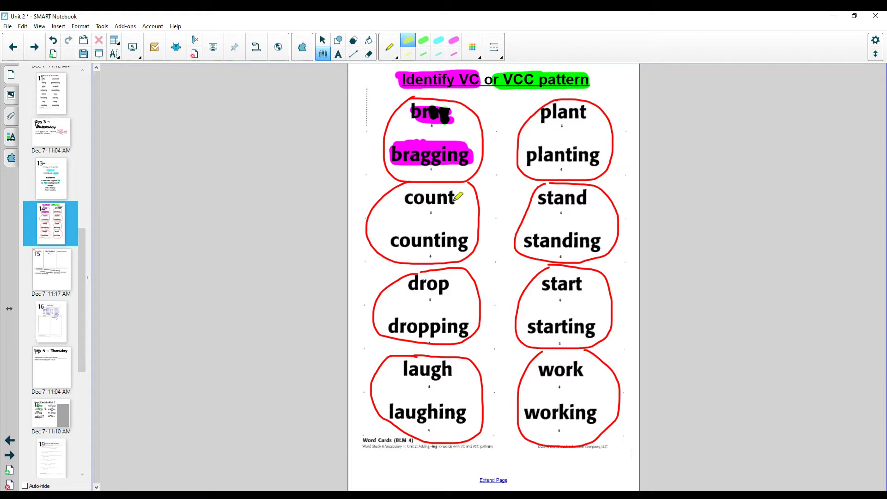
{"action": "mouse_move", "coordinate": [452, 192]}
{"action": "left_mouse_down"}
{"action": "mouse_move", "coordinate": [455, 207]}
{"action": "mouse_move", "coordinate": [430, 205]}
{"action": "left_mouse_up"}
{"action": "left_click", "coordinate": [424, 41]}
{"action": "left_click_drag", "start_coordinate": [385, 240], "coordinate": [471, 237]}
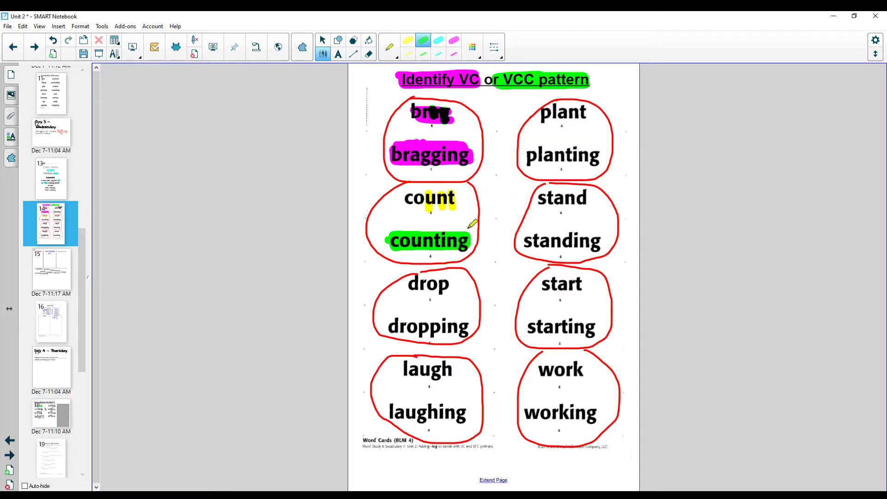
Step: Mark the p of drop yellow and highlight dropping in pink
{"action": "left_click", "coordinate": [403, 43]}
{"action": "left_click_drag", "start_coordinate": [444, 276], "coordinate": [447, 285]}
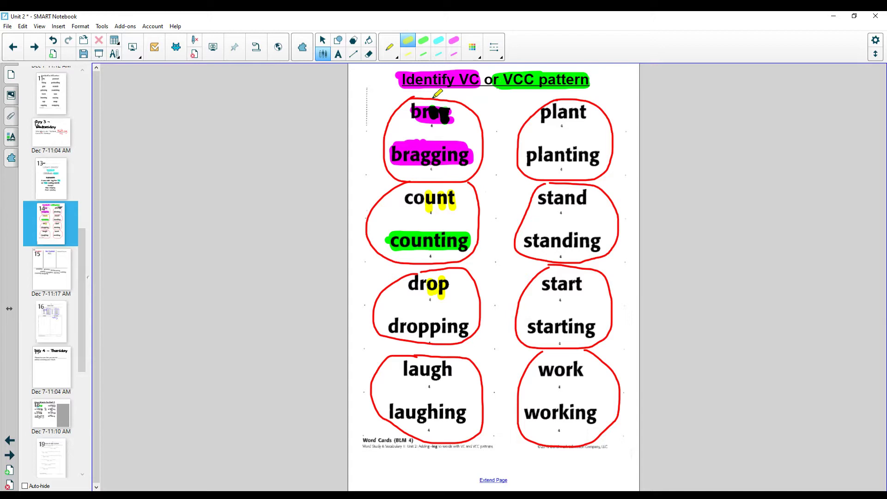
{"action": "left_click", "coordinate": [454, 43]}
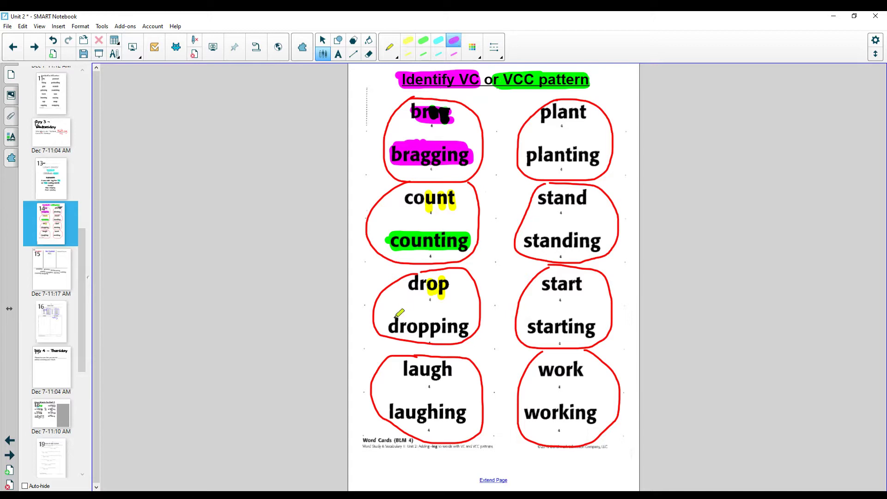
{"action": "mouse_move", "coordinate": [396, 314]}
{"action": "left_mouse_down"}
{"action": "mouse_move", "coordinate": [396, 330]}
{"action": "mouse_move", "coordinate": [463, 322]}
{"action": "left_mouse_up"}
{"action": "left_click_drag", "start_coordinate": [399, 327], "coordinate": [459, 328]}
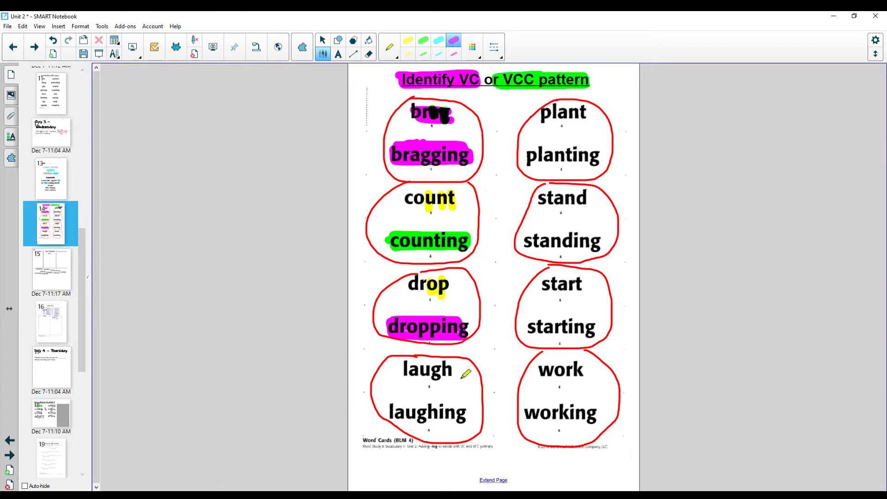
Step: Mark the gh of laugh yellow and highlight laughing in green
{"action": "left_click", "coordinate": [409, 41]}
{"action": "left_click_drag", "start_coordinate": [448, 360], "coordinate": [430, 371]}
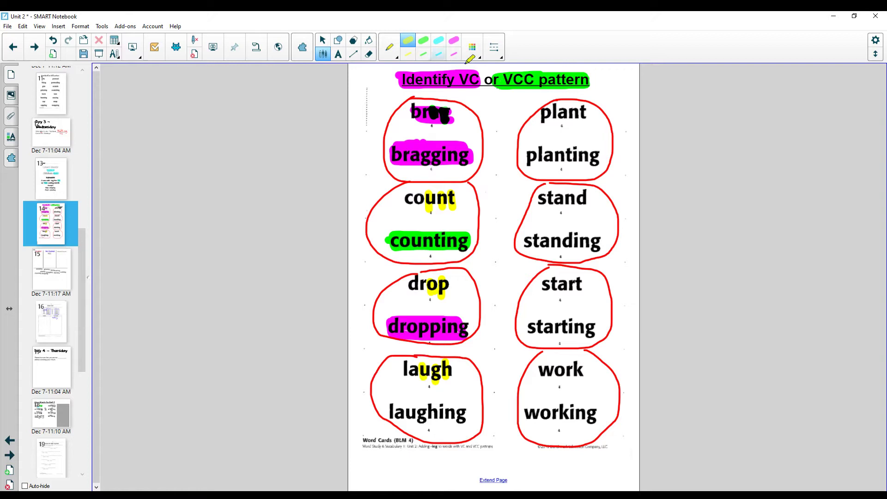
{"action": "left_click", "coordinate": [424, 40]}
{"action": "left_click_drag", "start_coordinate": [392, 403], "coordinate": [396, 401]}
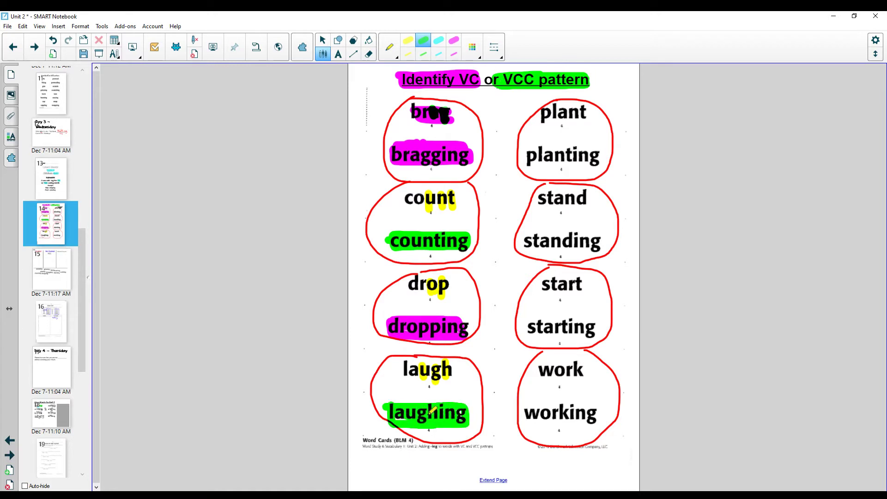
{"action": "left_click_drag", "start_coordinate": [508, 69], "coordinate": [485, 77]}
Step: Mark nt of plant and nd of stand yellow; highlight planting and standing green
{"action": "left_click", "coordinate": [408, 41]}
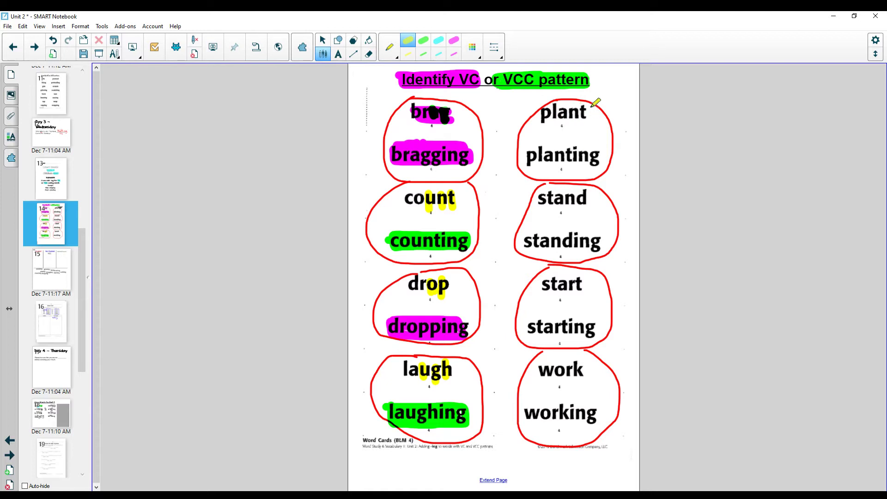
{"action": "mouse_move", "coordinate": [587, 108]}
{"action": "left_mouse_down"}
{"action": "mouse_move", "coordinate": [587, 123]}
{"action": "mouse_move", "coordinate": [562, 121]}
{"action": "left_mouse_up"}
{"action": "left_click", "coordinate": [423, 40]}
{"action": "mouse_move", "coordinate": [531, 154]}
{"action": "left_mouse_down"}
{"action": "mouse_move", "coordinate": [596, 154]}
{"action": "mouse_move", "coordinate": [603, 164]}
{"action": "mouse_move", "coordinate": [535, 156]}
{"action": "left_mouse_up"}
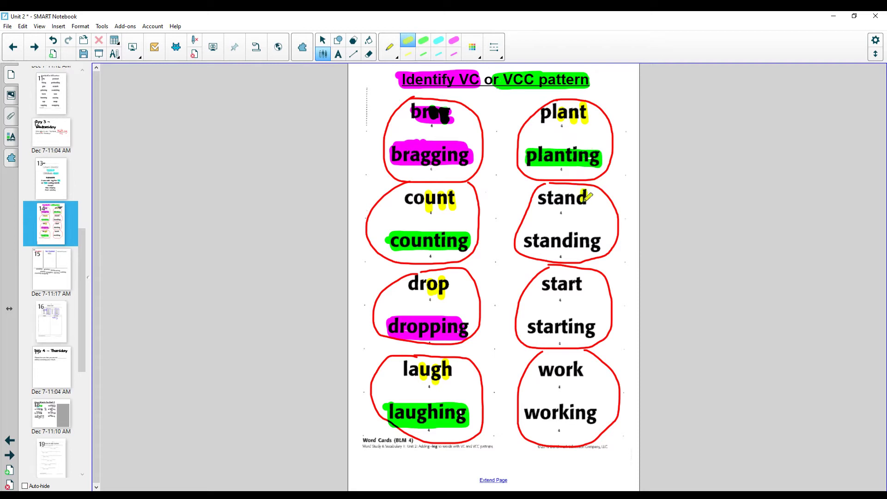
{"action": "mouse_move", "coordinate": [582, 191]}
{"action": "left_mouse_down"}
{"action": "mouse_move", "coordinate": [582, 207]}
{"action": "mouse_move", "coordinate": [558, 207]}
{"action": "left_mouse_up"}
{"action": "left_click", "coordinate": [422, 41]}
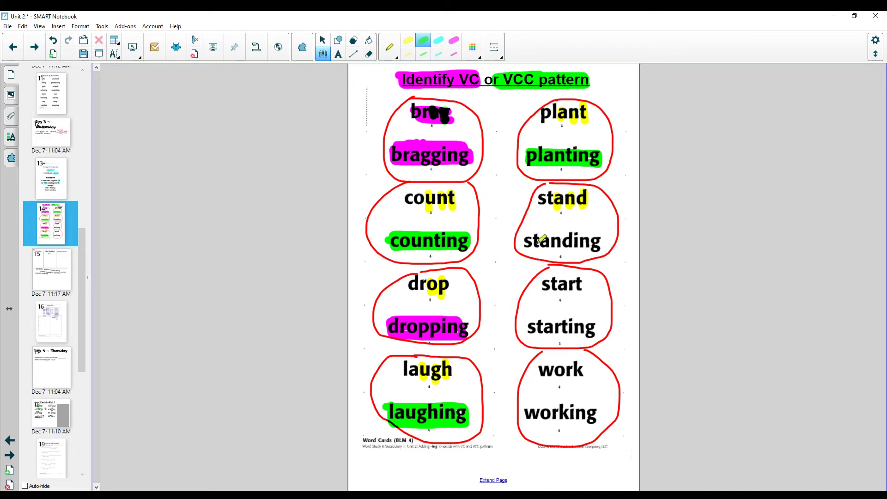
{"action": "left_click_drag", "start_coordinate": [529, 237], "coordinate": [603, 237]}
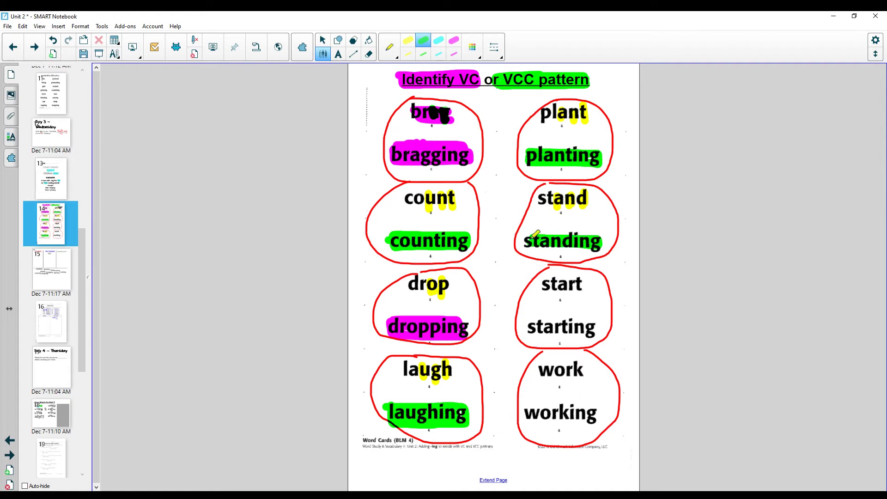
Step: Mark rt of start and rk of work yellow; highlight starting and working green
{"action": "left_click", "coordinate": [408, 40]}
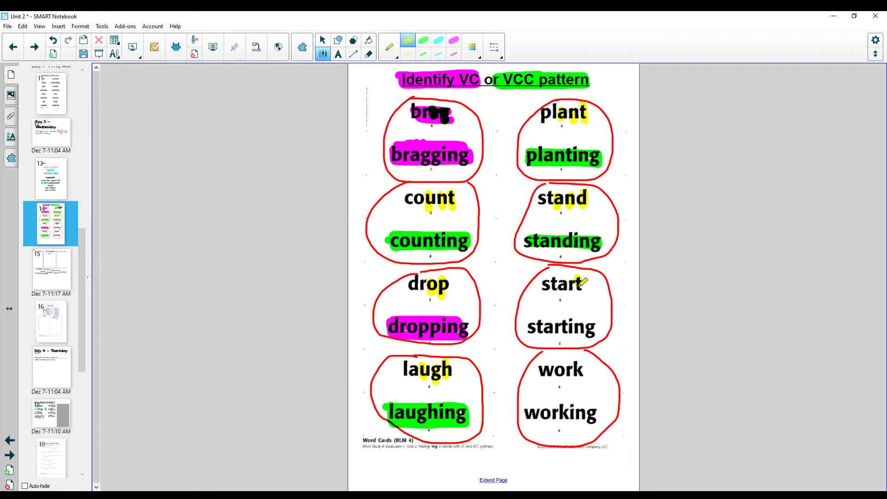
{"action": "mouse_move", "coordinate": [579, 279]}
{"action": "left_mouse_down"}
{"action": "mouse_move", "coordinate": [578, 291]}
{"action": "mouse_move", "coordinate": [560, 293]}
{"action": "left_mouse_up"}
{"action": "left_click_drag", "start_coordinate": [529, 326], "coordinate": [598, 327]}
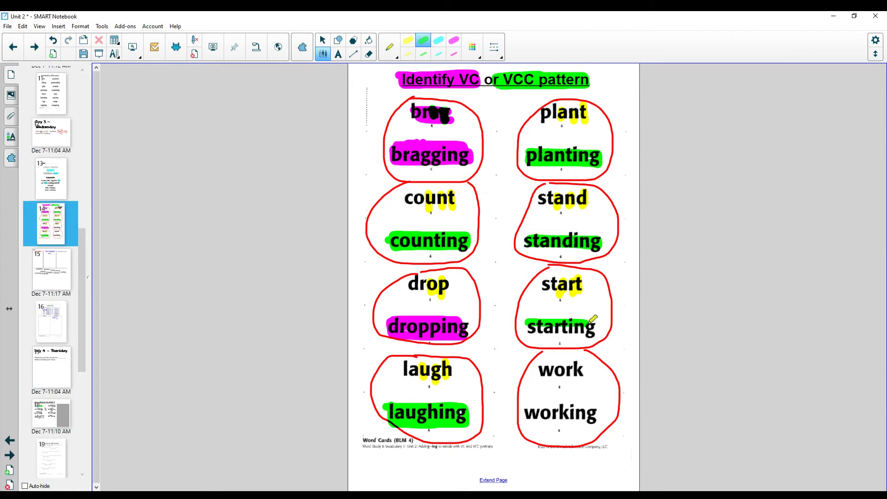
{"action": "left_click_drag", "start_coordinate": [538, 331], "coordinate": [597, 326]}
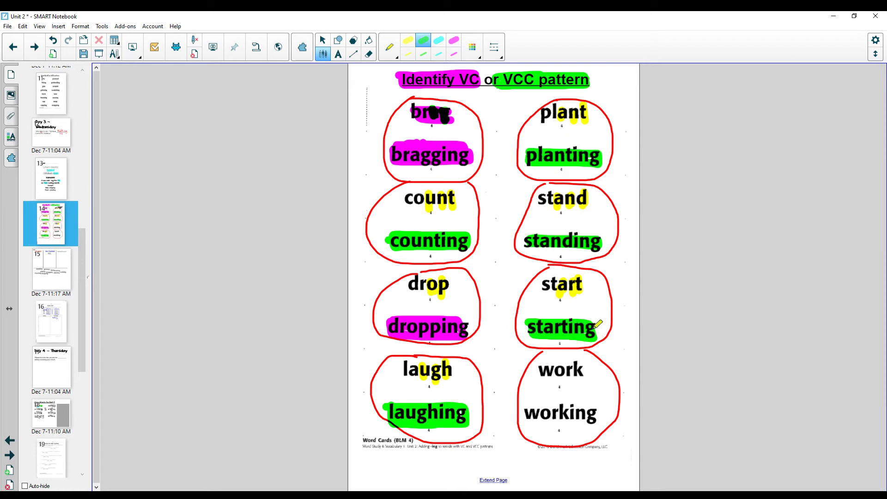
{"action": "left_click", "coordinate": [408, 41]}
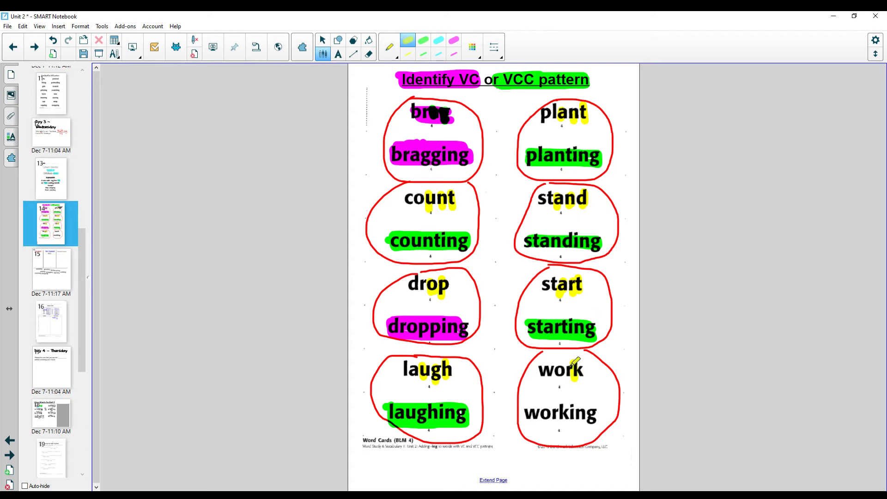
{"action": "left_click_drag", "start_coordinate": [575, 374], "coordinate": [565, 366]}
{"action": "left_click", "coordinate": [426, 40]}
{"action": "mouse_move", "coordinate": [526, 412]}
{"action": "left_mouse_down"}
{"action": "mouse_move", "coordinate": [561, 404]}
{"action": "mouse_move", "coordinate": [563, 414]}
{"action": "left_mouse_up"}
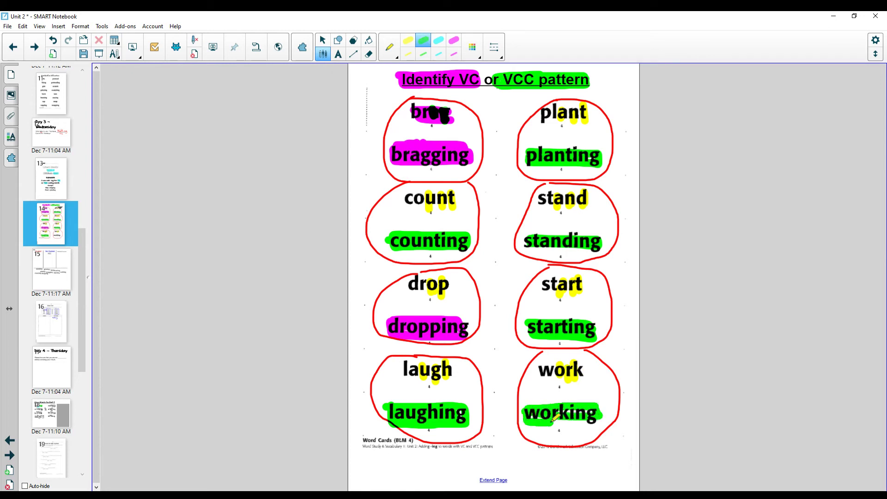